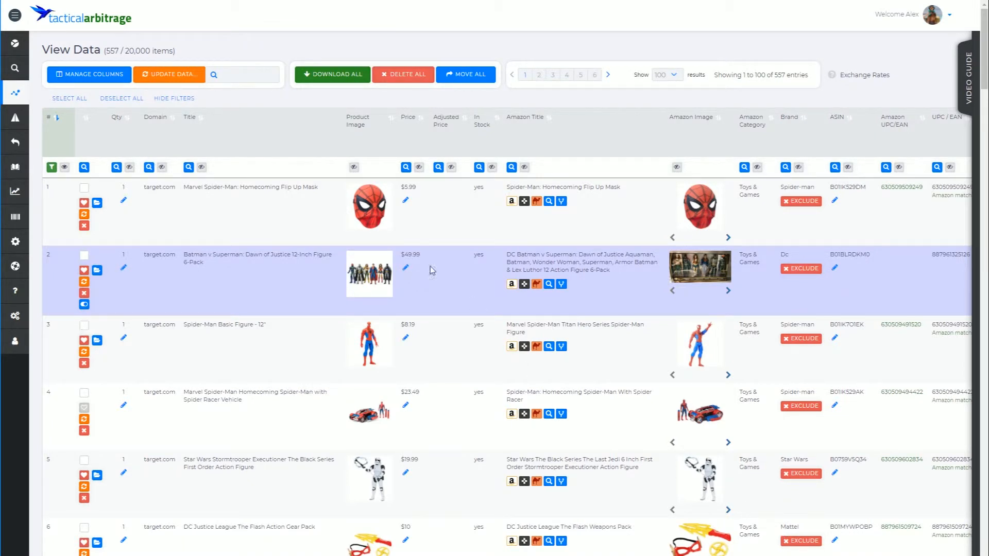
Toggle the column filter row off and back on, then hide the Amazon Title column.
left_click(184, 100)
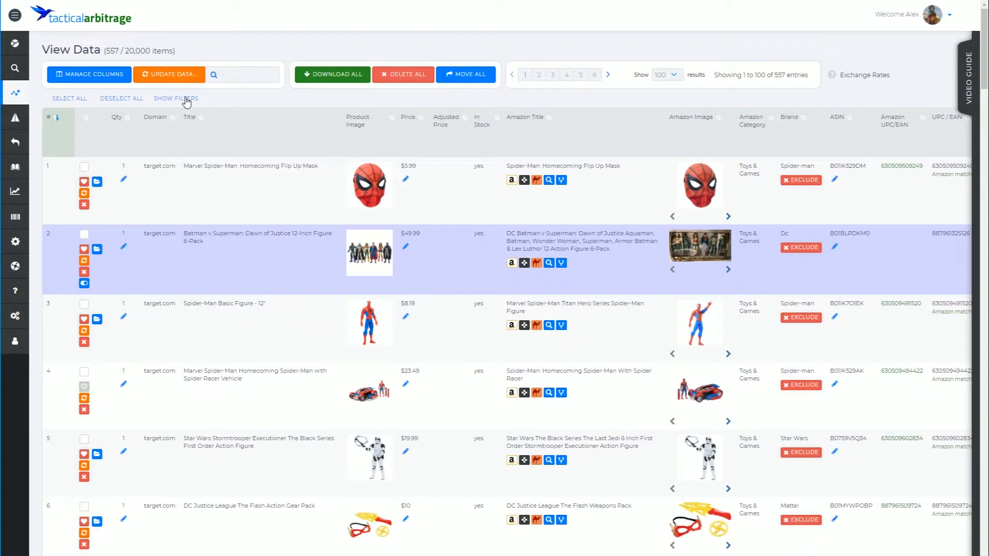
left_click(186, 100)
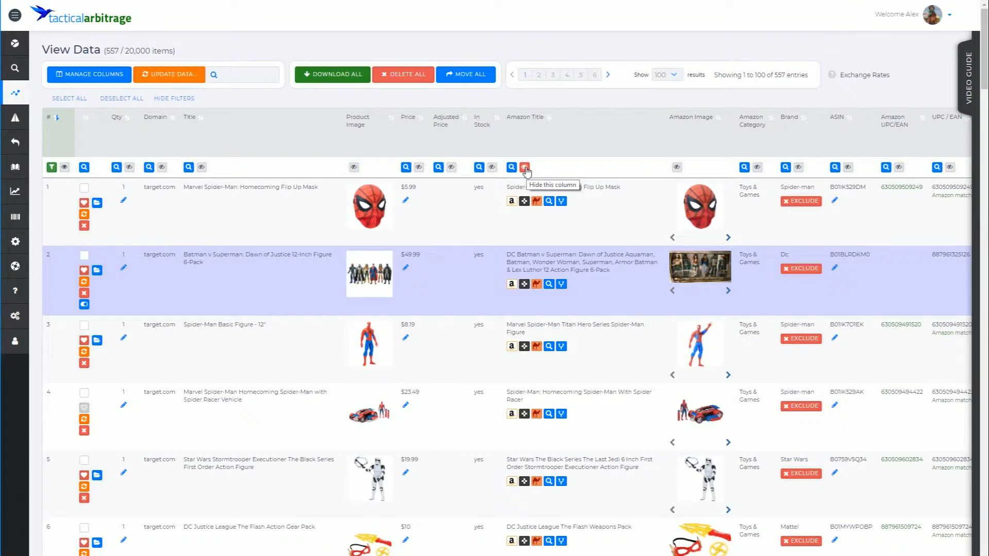
left_click(525, 168)
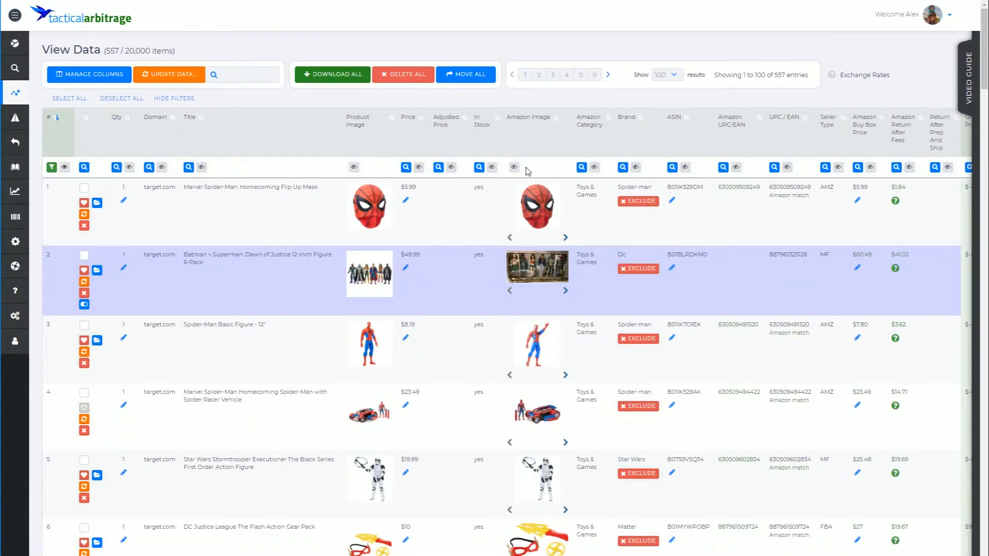
Hide the Seller Type and UPC/EAN columns so Gross Profit, Gross ROI and New Sellers fit.
left_click(838, 168)
left_click(787, 168)
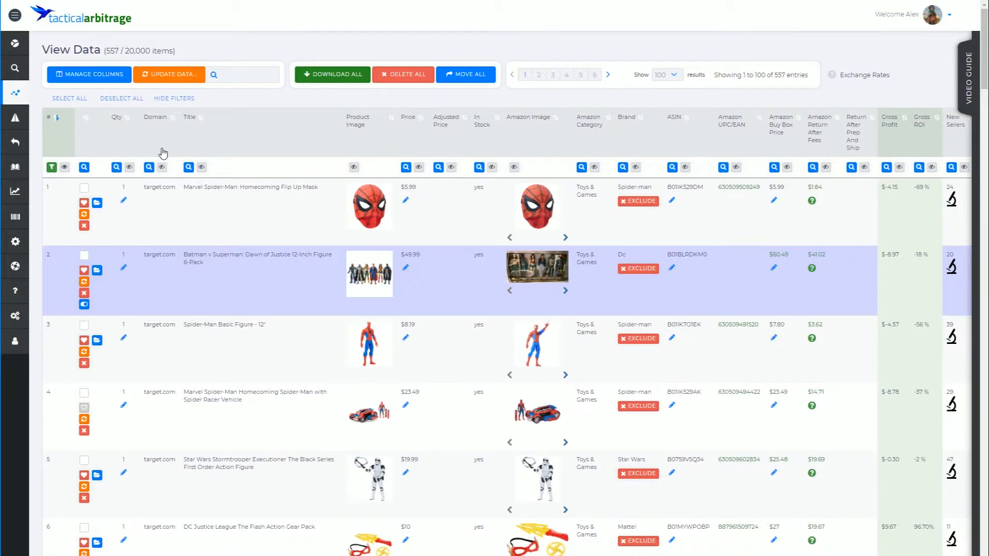
left_click(188, 169)
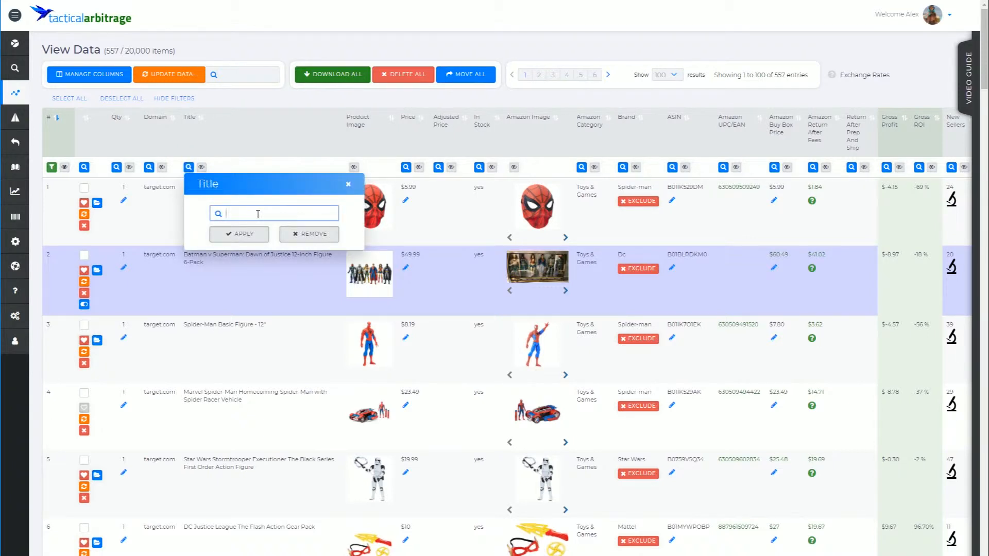
Filter the Title column by 'Marvel' and scroll through the 89 matching products.
type("Marvel")
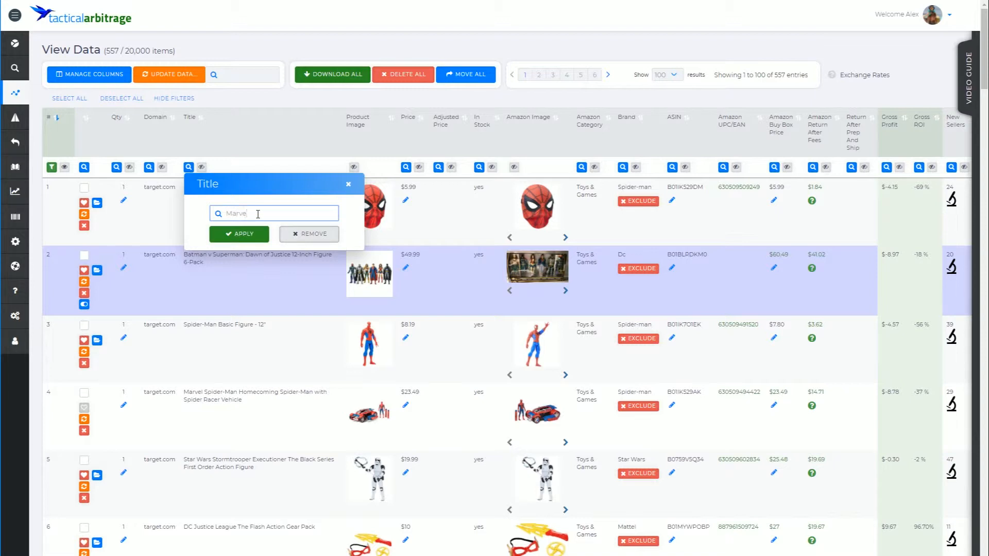
left_click(243, 234)
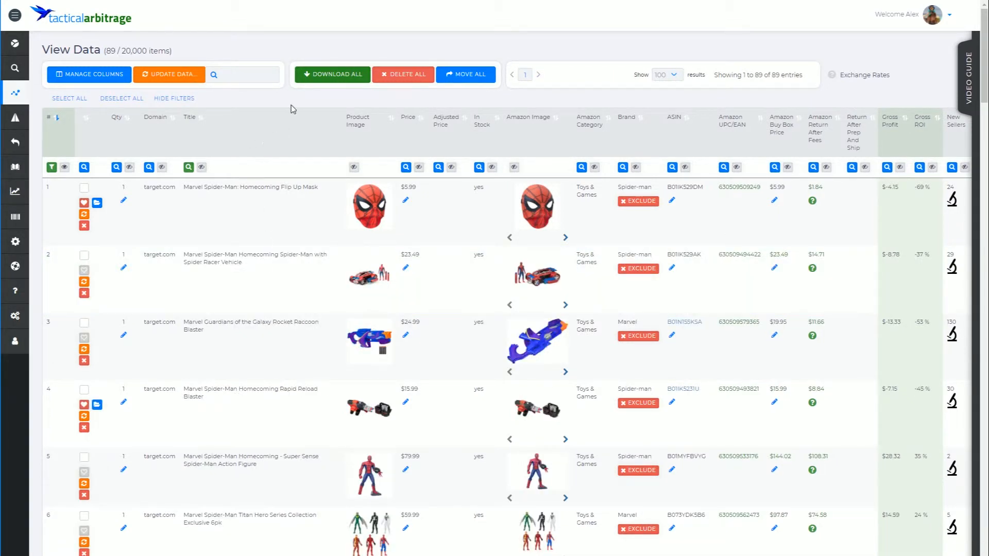
scroll(264, 154, "down", 7)
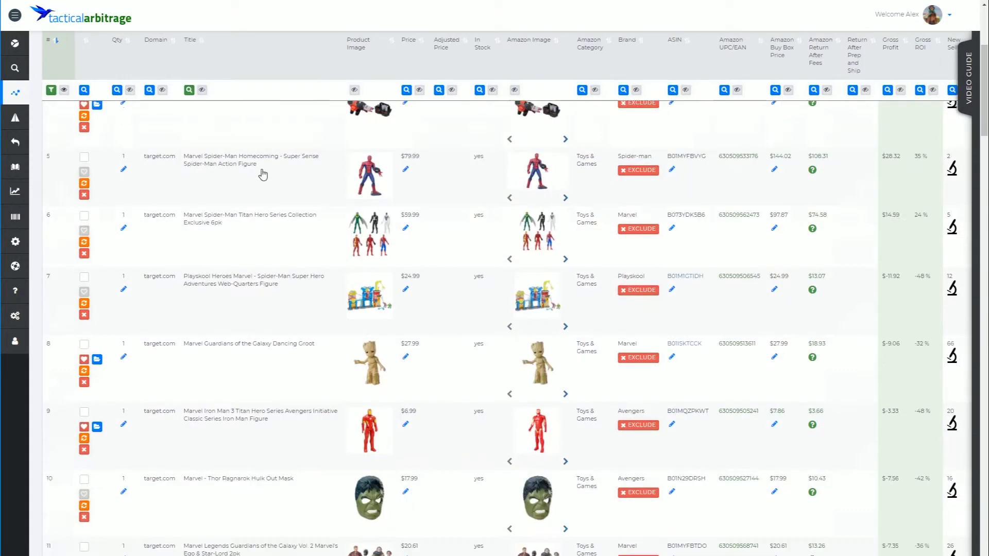
scroll(234, 468, "down", 10)
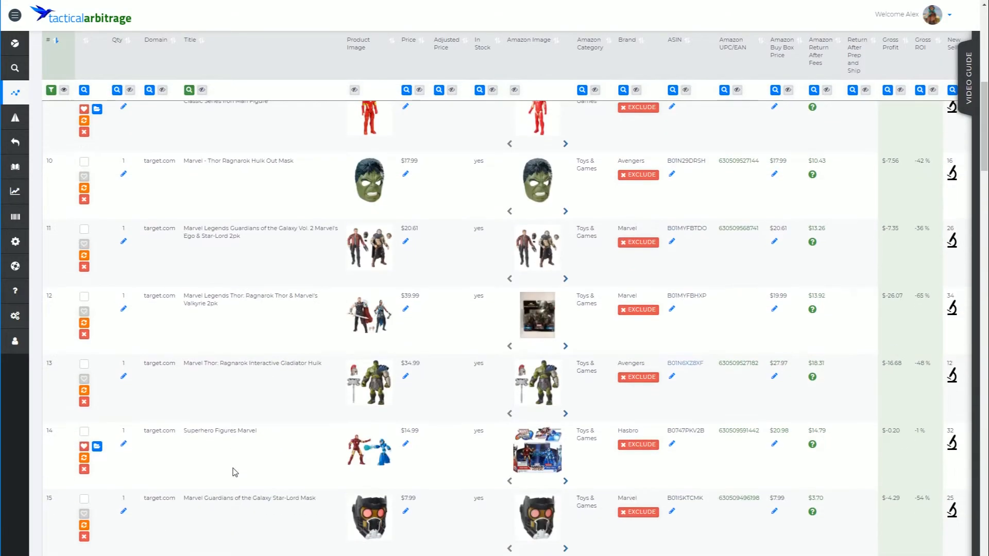
scroll(234, 473, "down", 5)
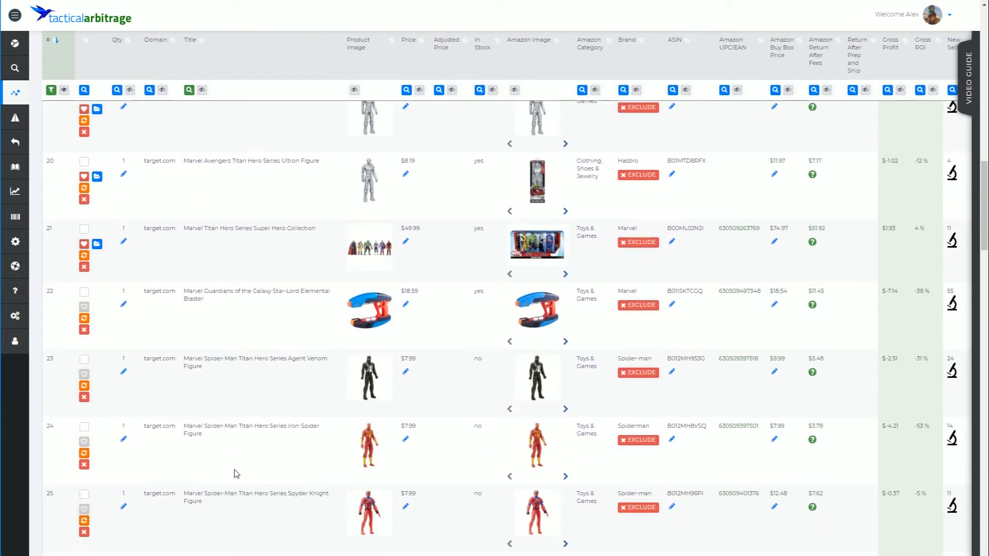
scroll(287, 522, "up", 20)
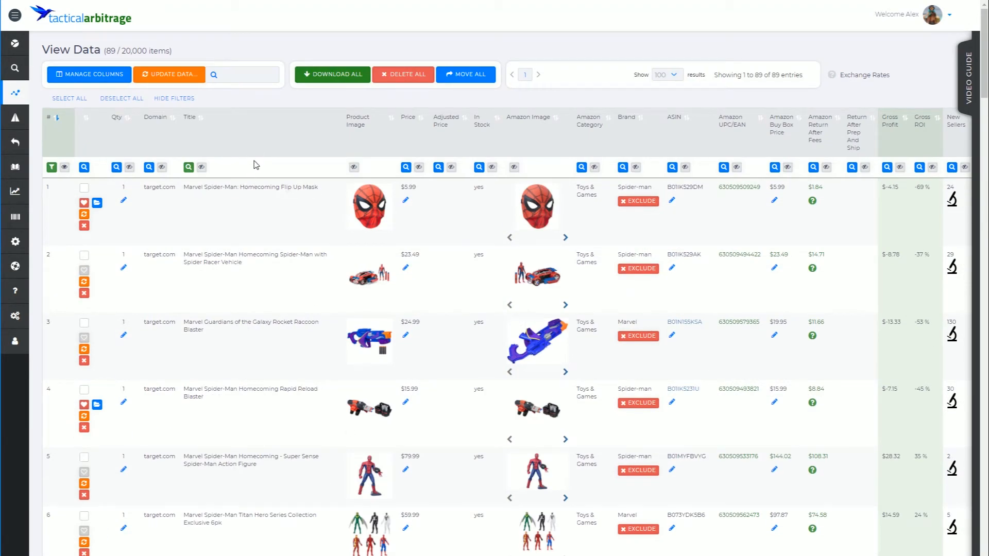
left_click(189, 167)
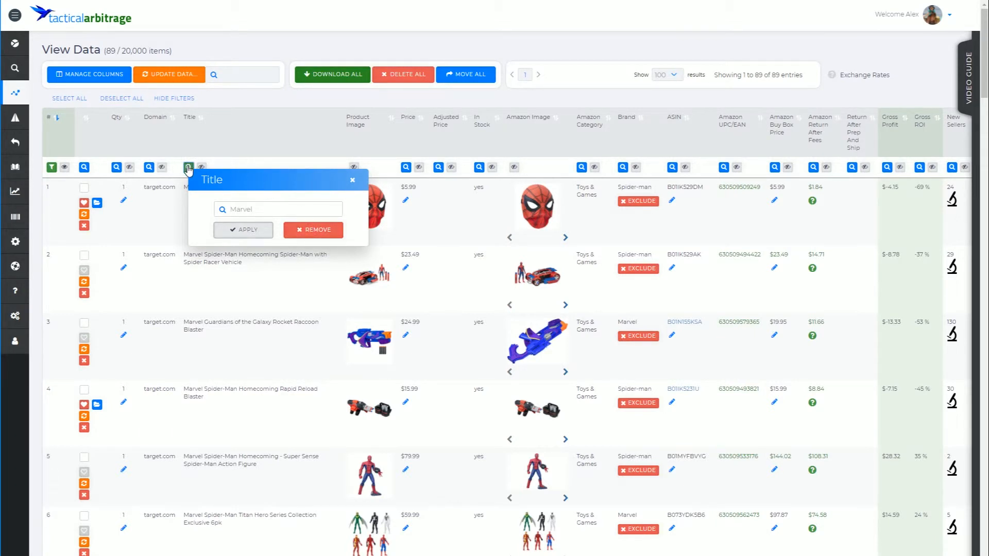
Remove the 'Marvel' title filter and reapply it, restoring 89 of 557 items.
left_click(320, 231)
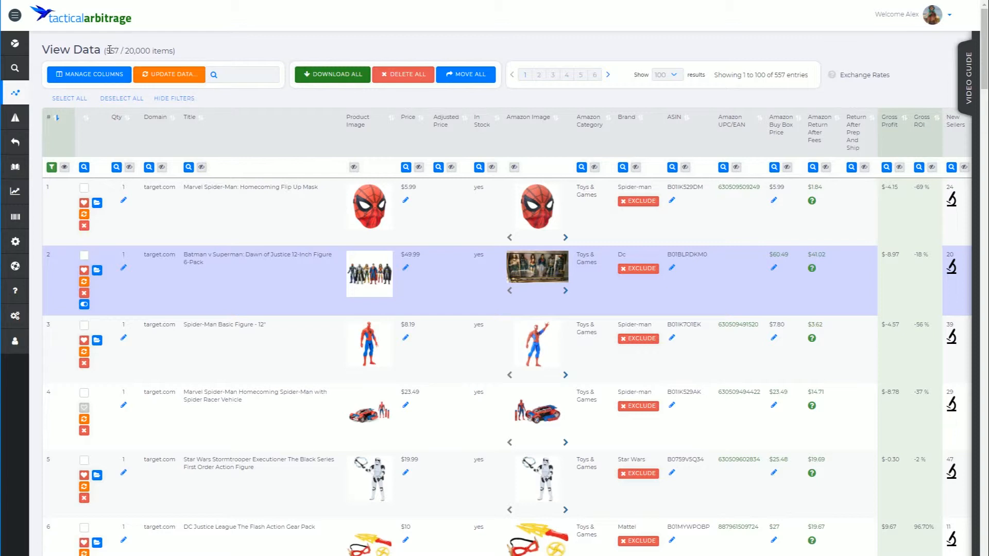
left_click(189, 167)
left_click(234, 211)
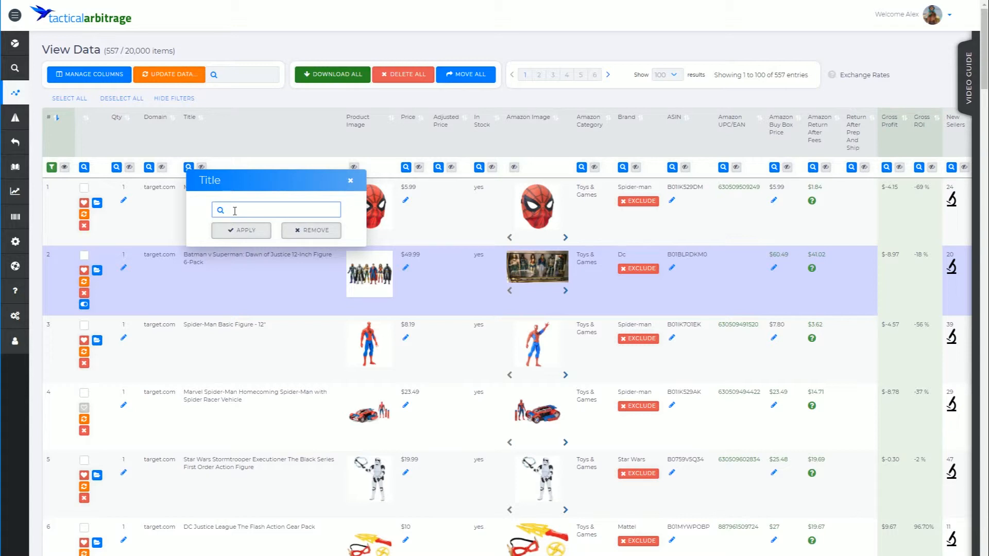
type("Marvel")
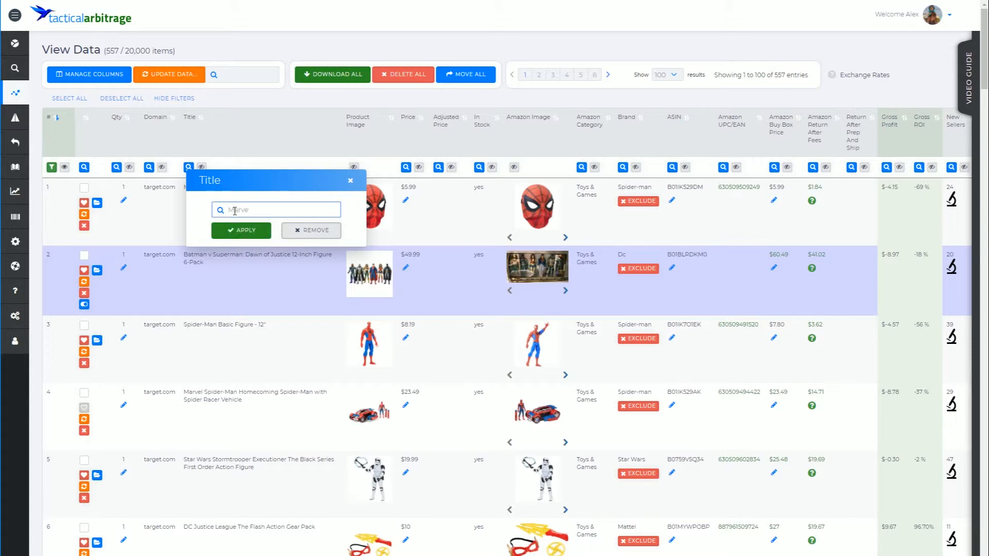
left_click(244, 230)
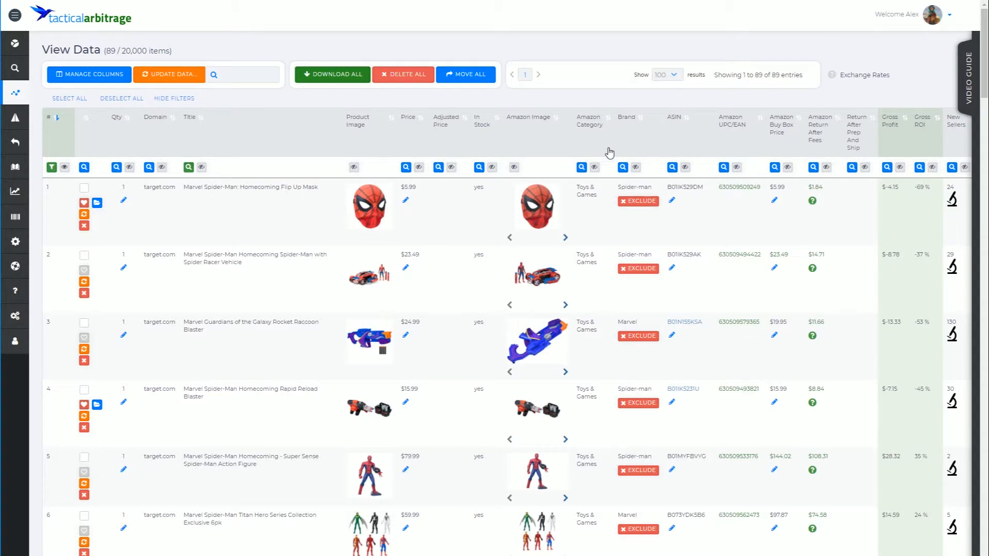
left_click(623, 168)
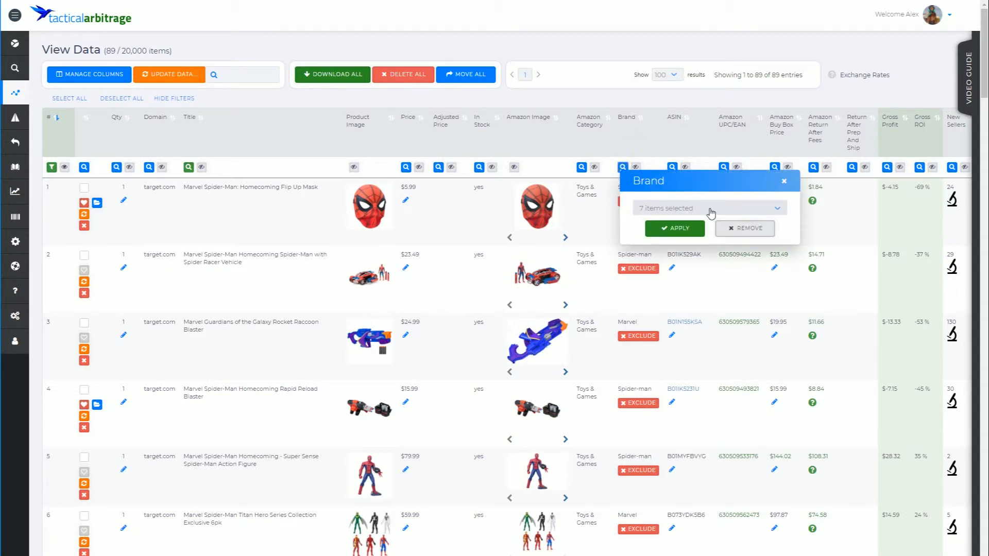
Limit the Brand filter to Marvel only, unchecking Spiderman, Playskool, Avengers, Hasbro and others.
left_click(736, 212)
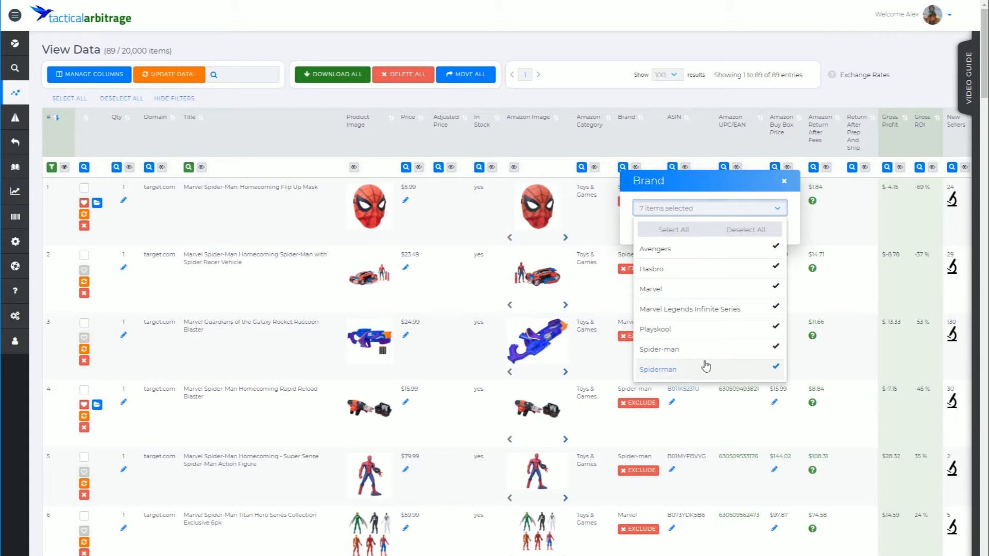
left_click(775, 367)
left_click(774, 347)
left_click(776, 332)
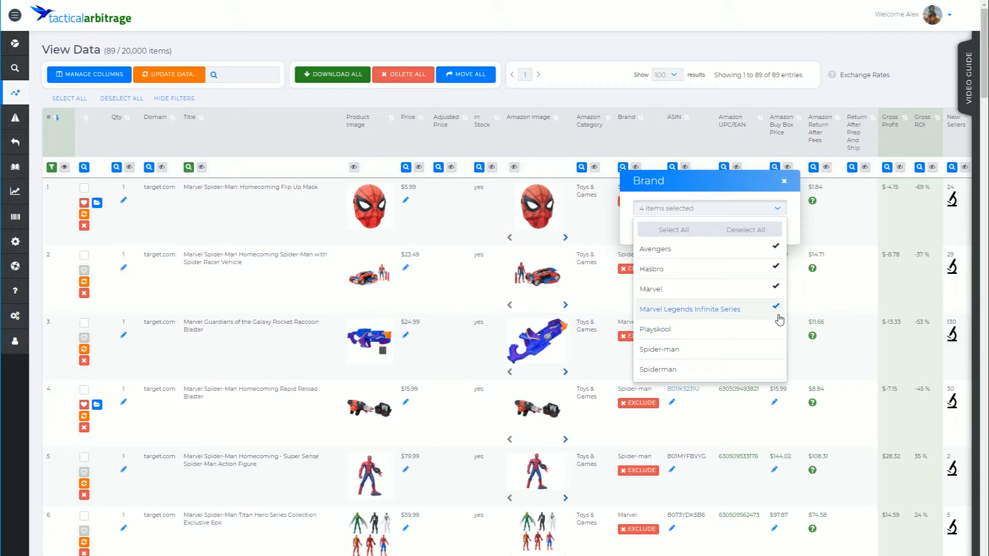
left_click(777, 310)
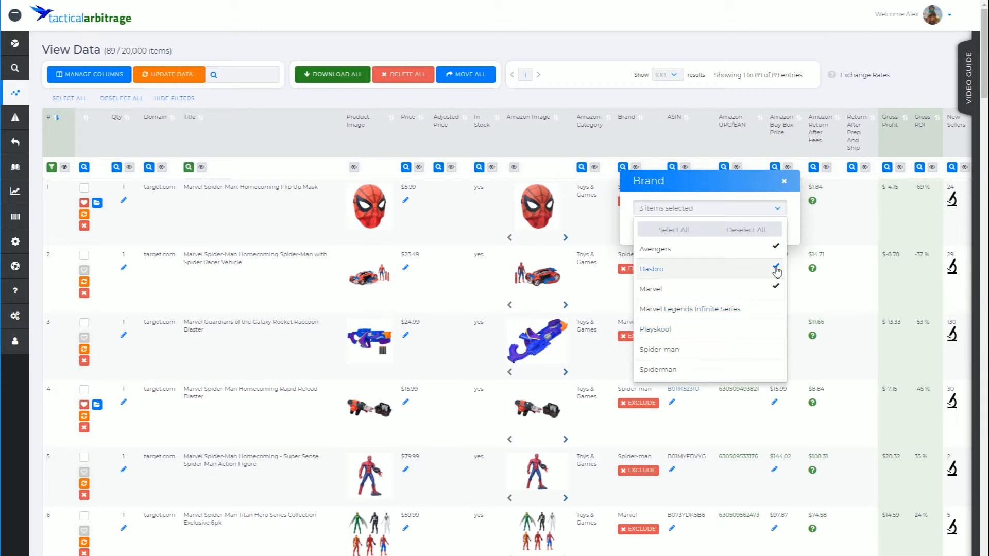
left_click(776, 248)
left_click(775, 268)
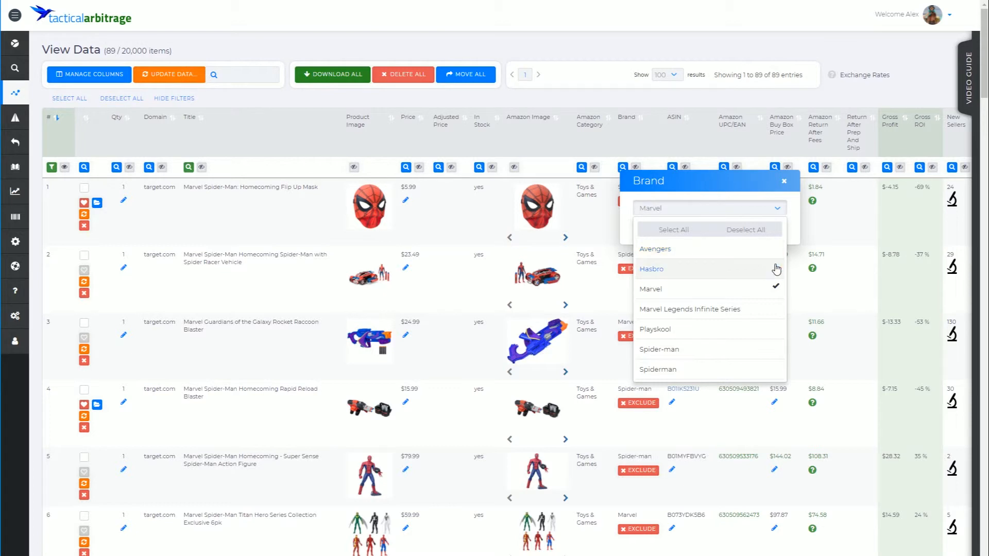
left_click(790, 237)
left_click(675, 228)
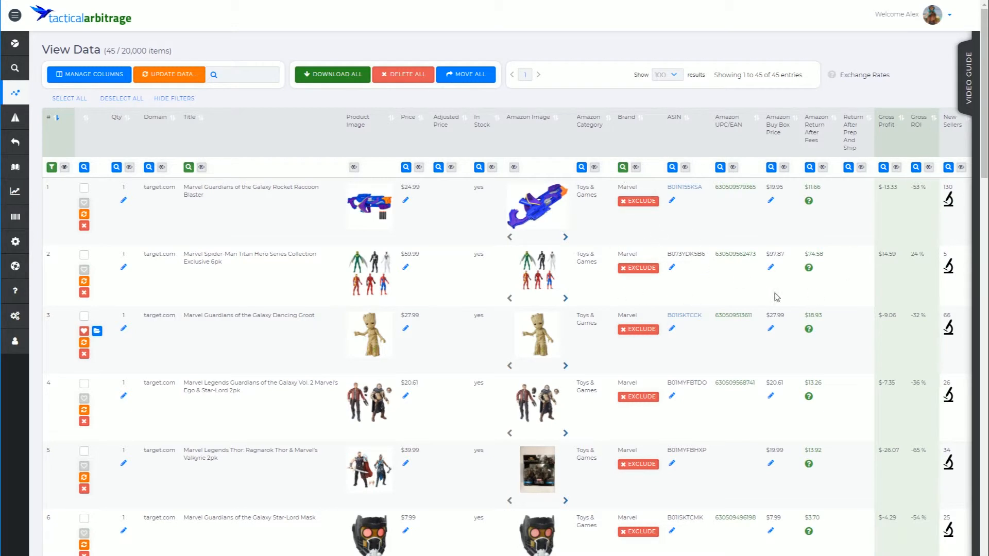
scroll(499, 301, "right", 5)
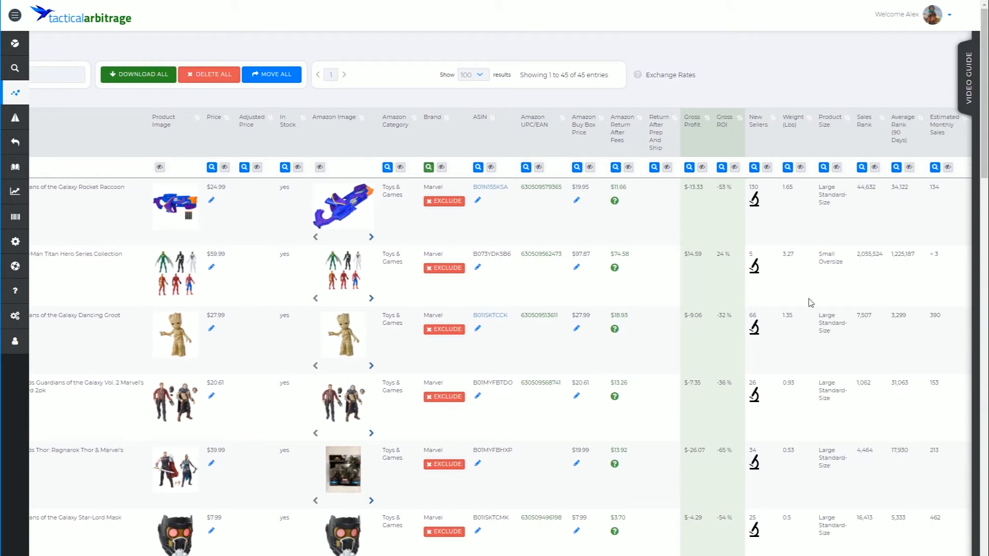
Apply a Gross ROI filter with a minimum of 1%, leaving 8 Marvel entries.
left_click(722, 169)
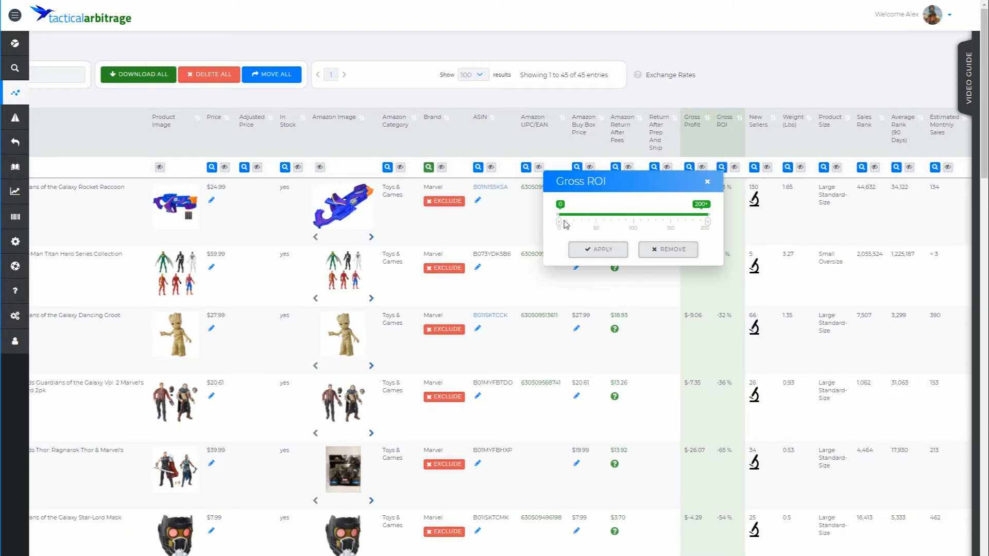
left_click_drag(560, 223, 561, 225)
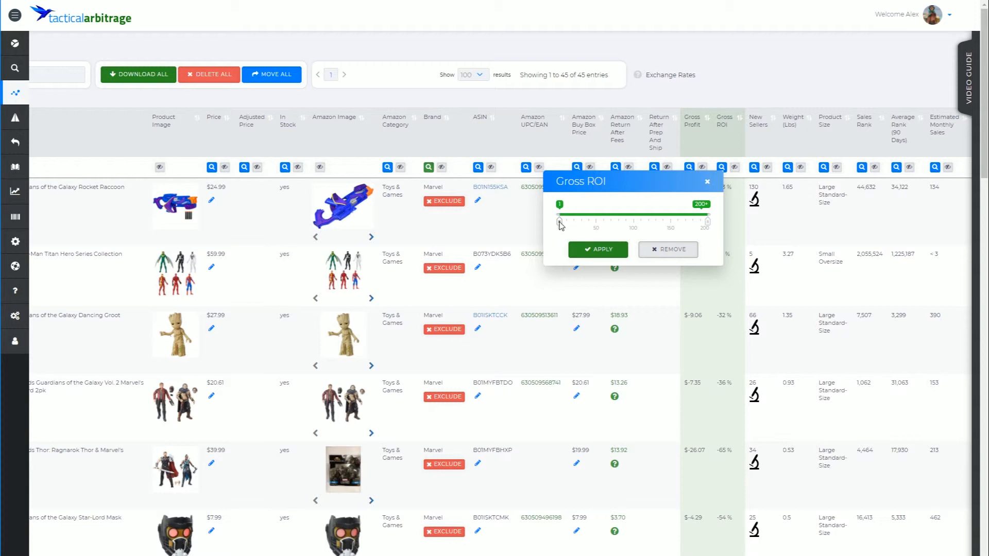
left_click(604, 251)
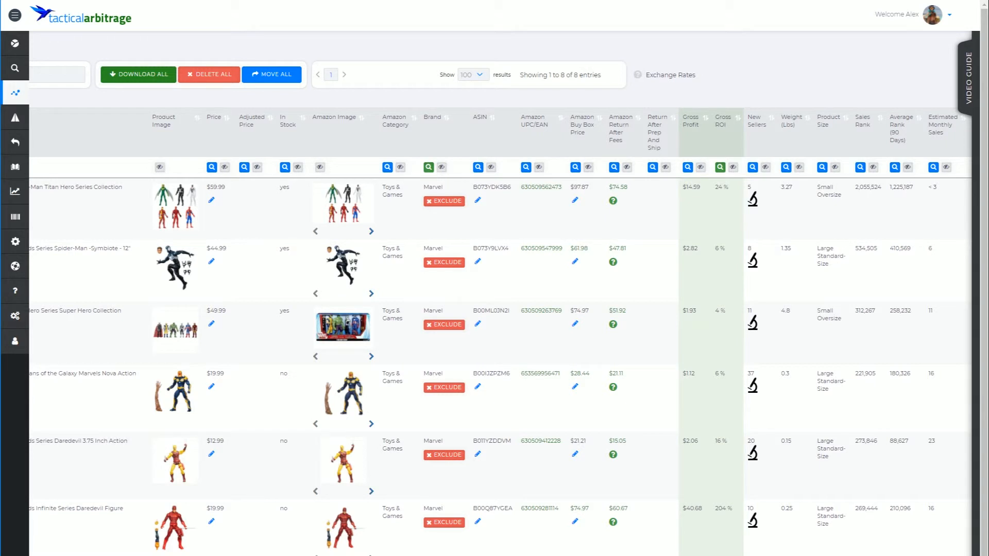
Limit Sales Rank to the range 1 to 350000, leaving 6 entries.
scroll(500, 330, "left", 1)
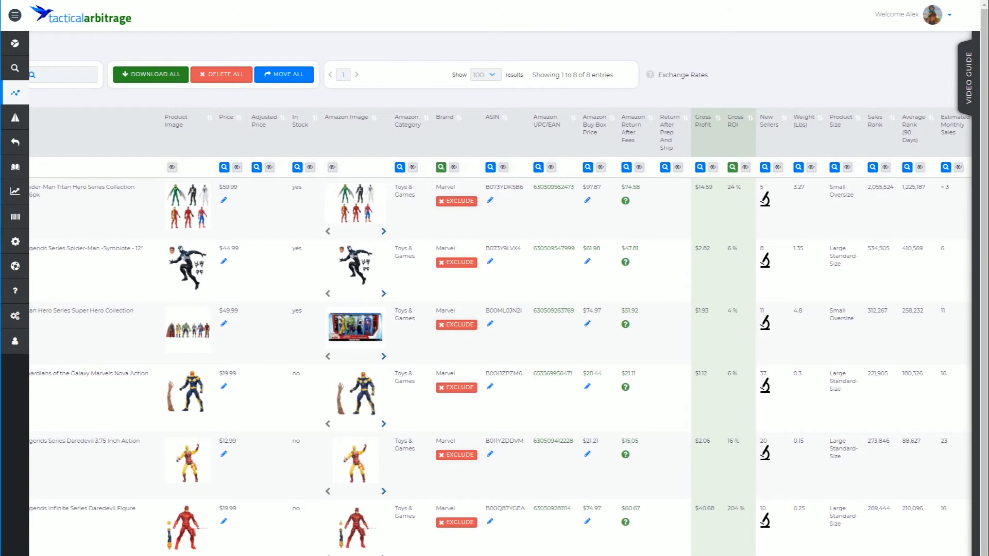
scroll(497, 329, "right", 5)
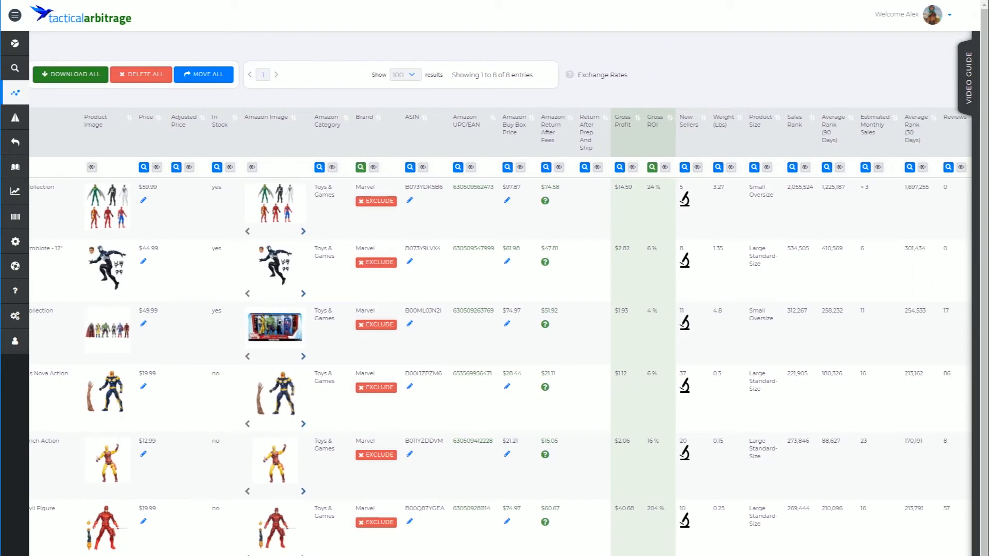
left_click(792, 168)
left_click(688, 210)
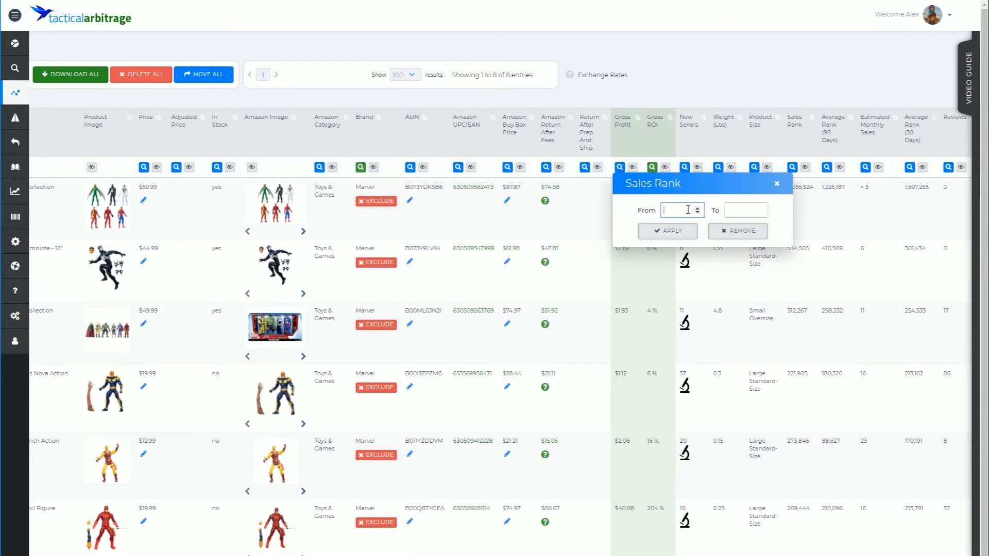
type("1")
key("Tab")
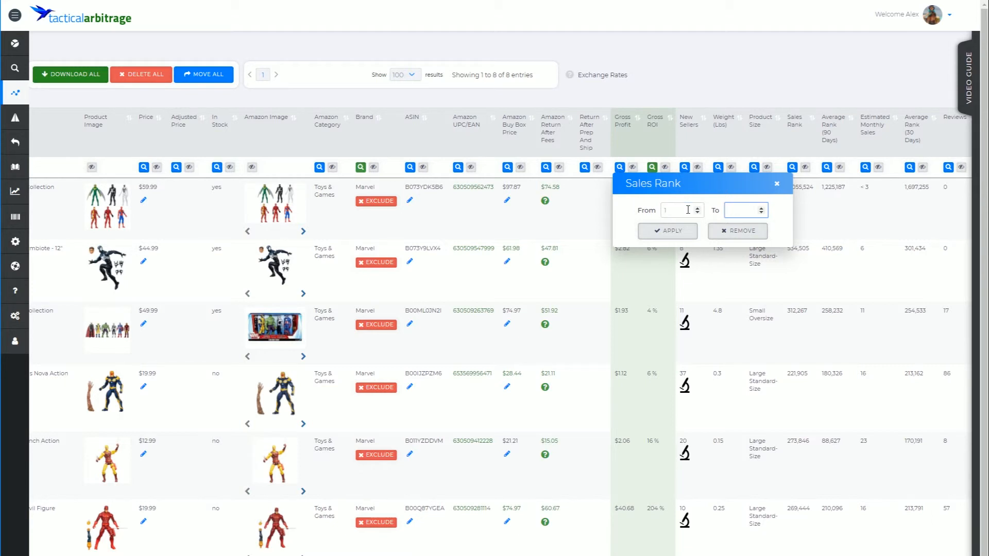
type("350000")
left_click(682, 230)
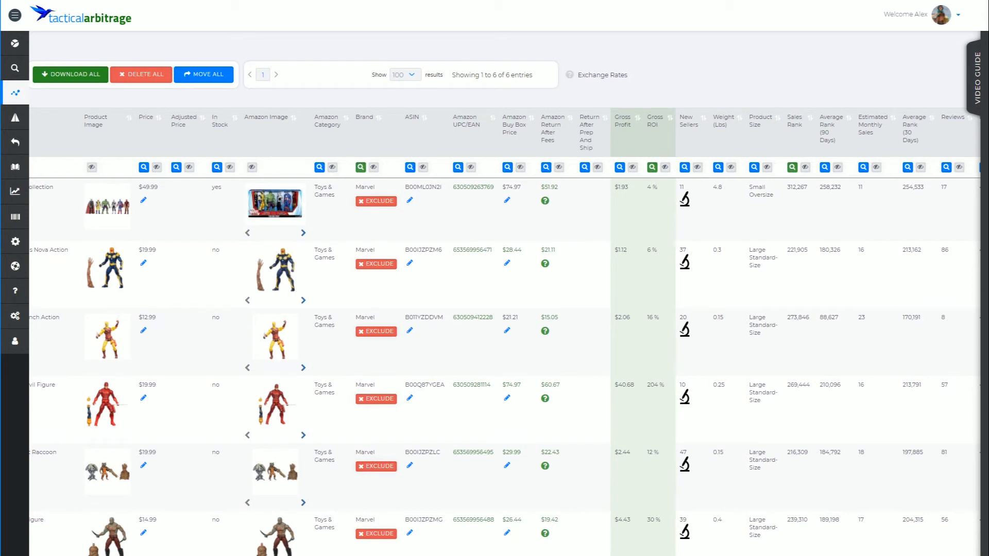
scroll(505, 330, "left", 5)
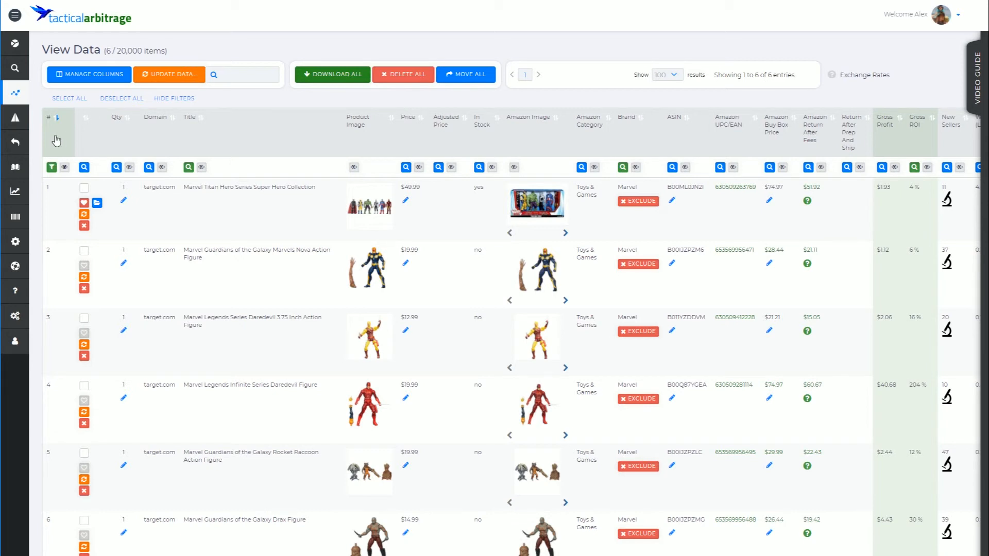
Reset all filters to list all 557 items and reveal every hidden column.
left_click(52, 168)
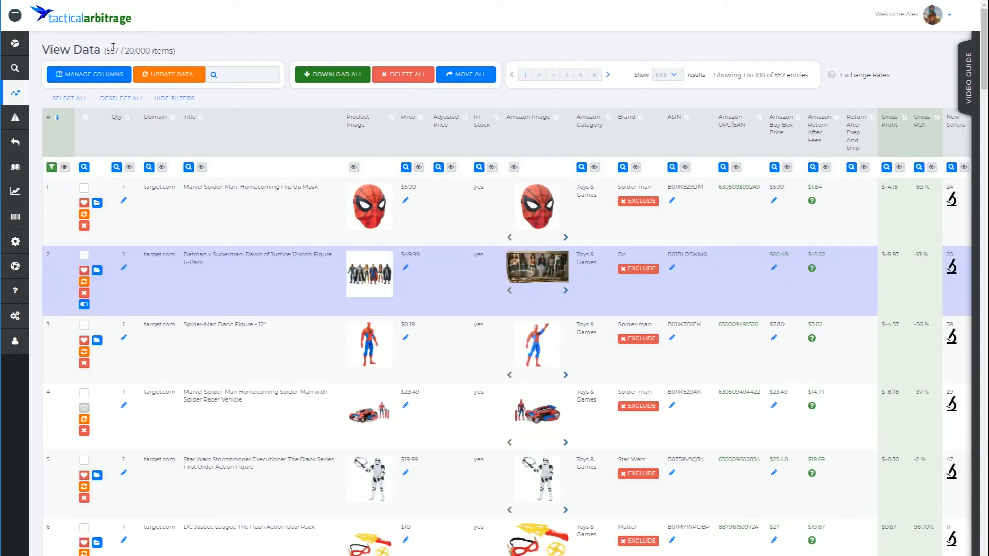
left_click(64, 171)
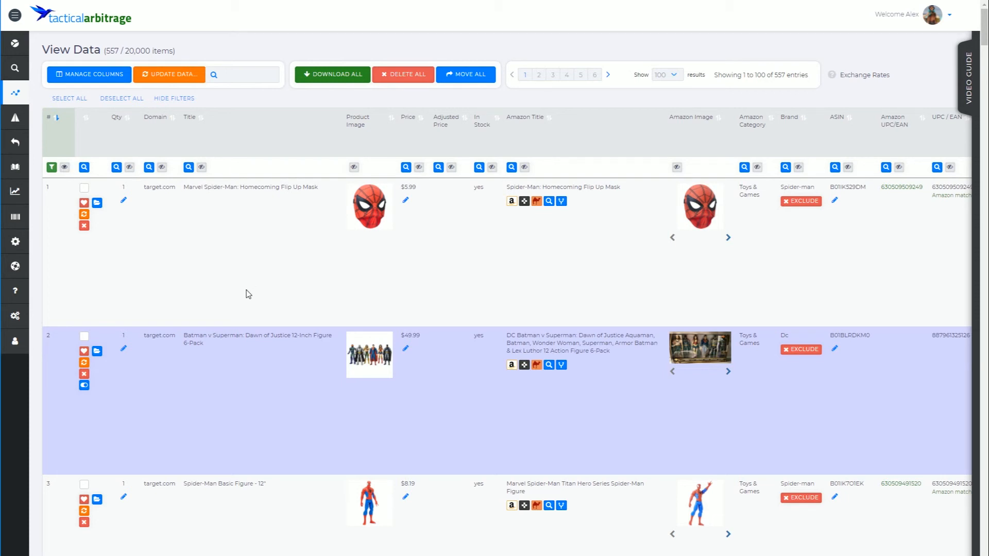
Scroll across the table to check the restored columns through Keepa Graph.
scroll(731, 200, "right", 15)
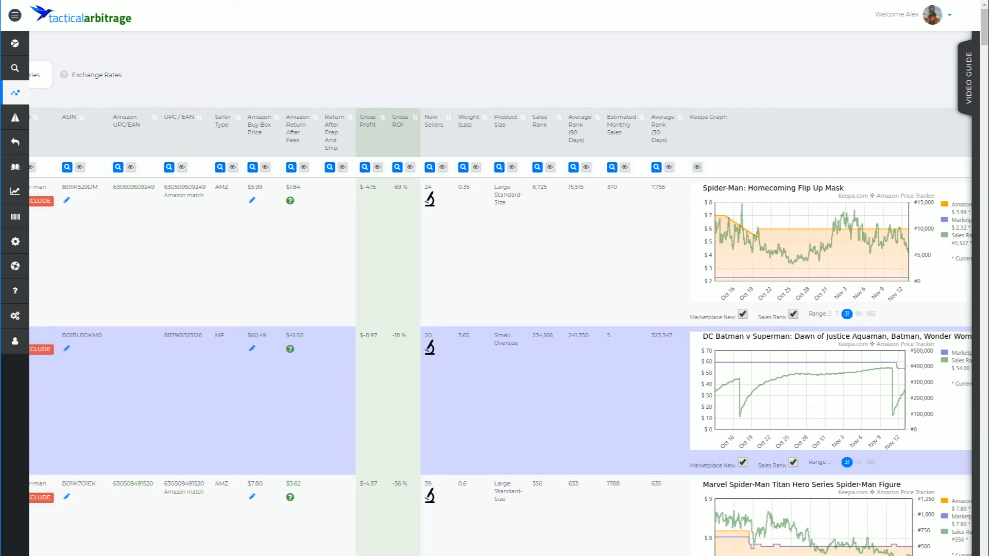
scroll(356, 193, "left", 15)
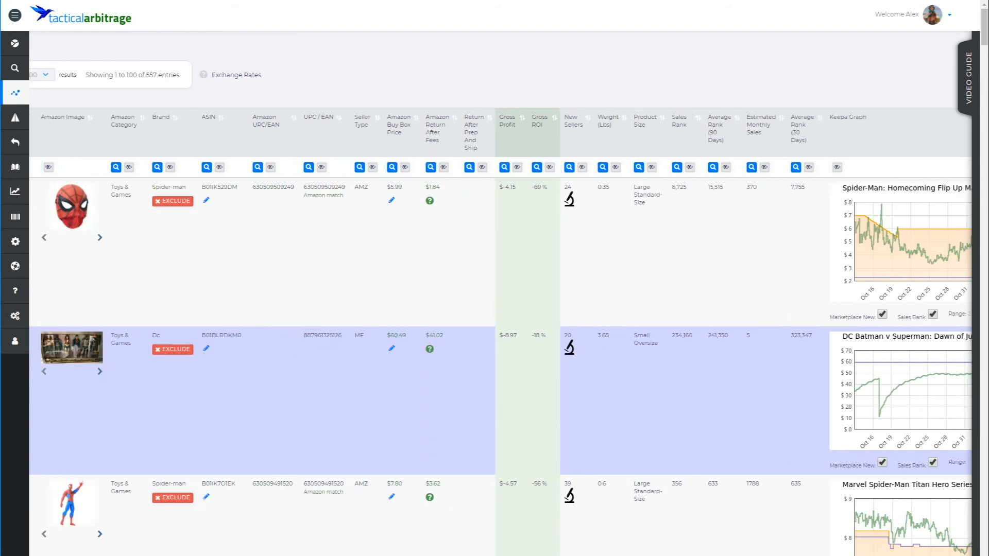
mouse_move(356, 193)
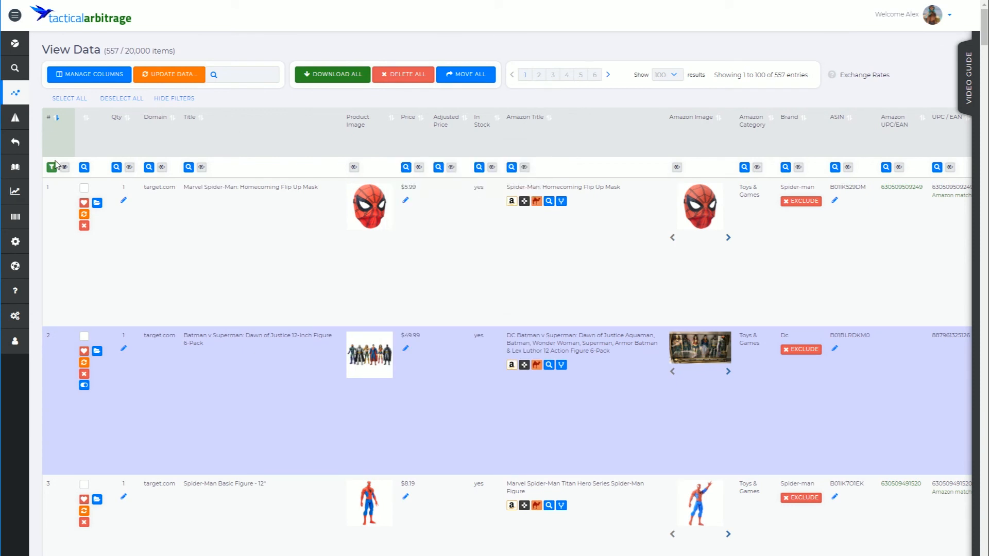